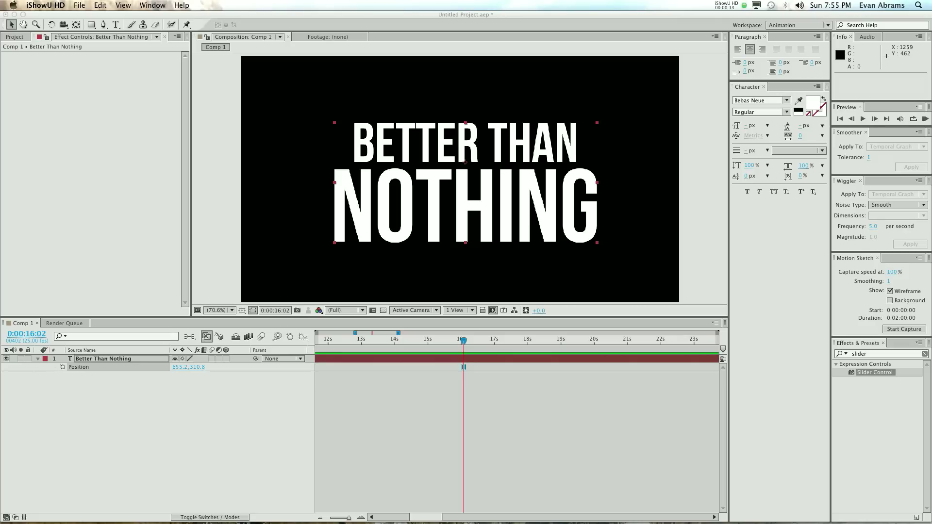
Bring After Effects forward and select the Better Than Nothing text layer.
click(219, 430)
click(192, 414)
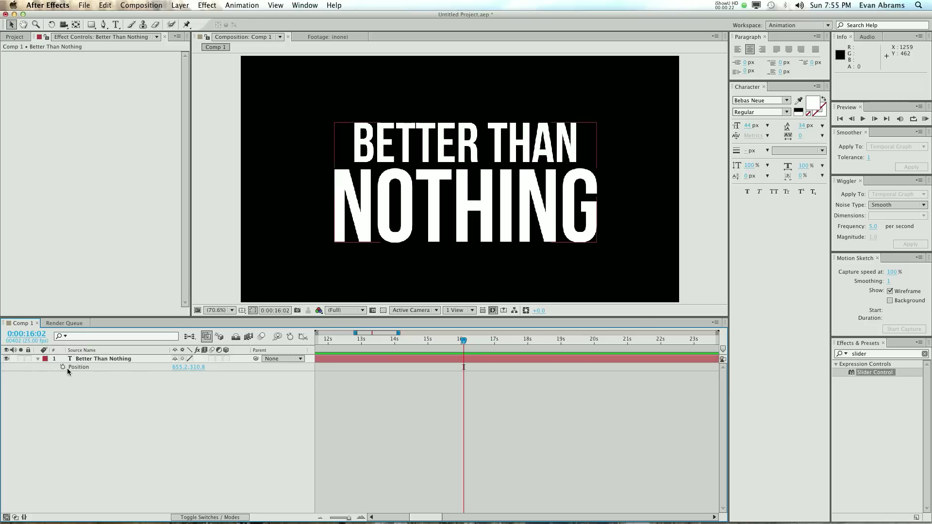
click(116, 358)
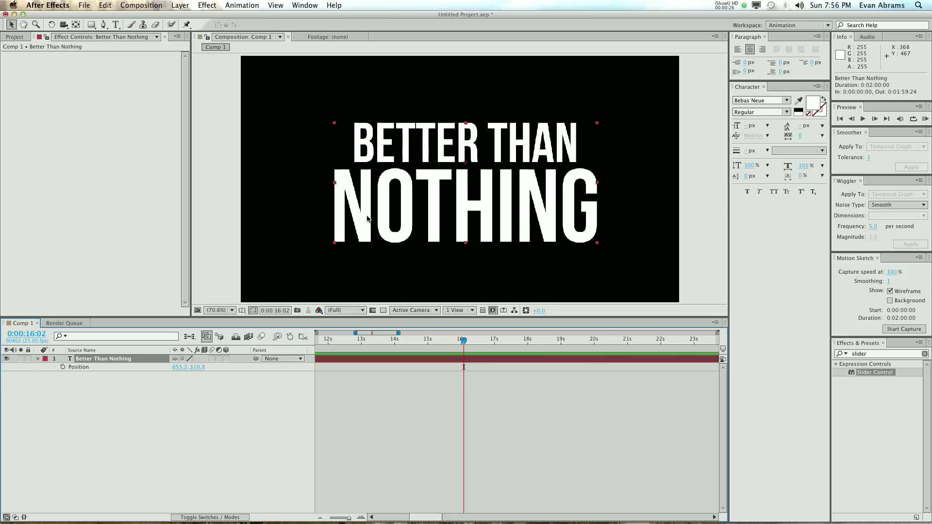
click(87, 380)
click(123, 358)
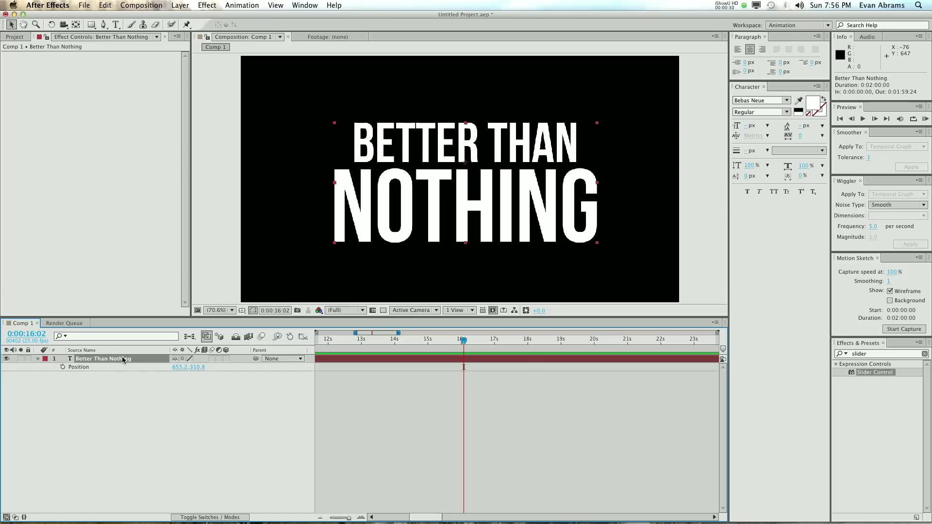
Give Position the expression wiggle(24,100) and preview the jittering text.
alt+click(63, 367)
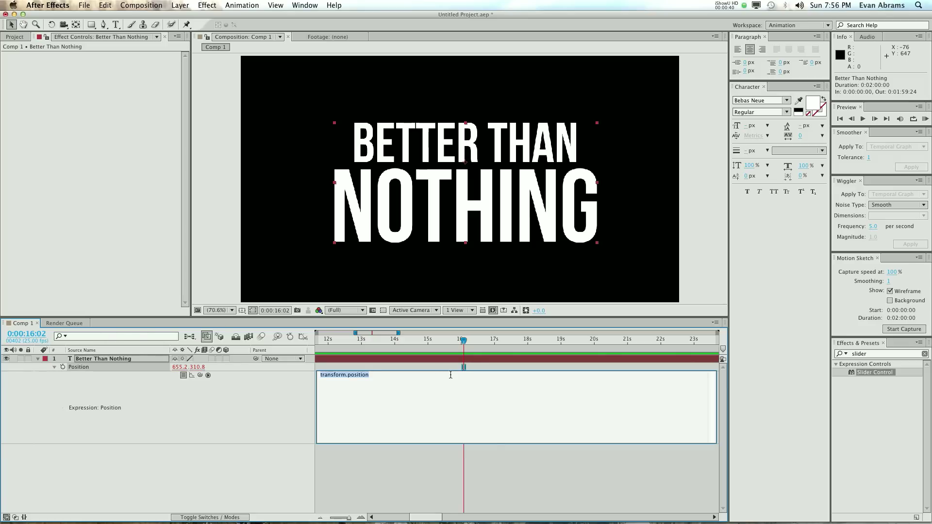
text(wiggle)
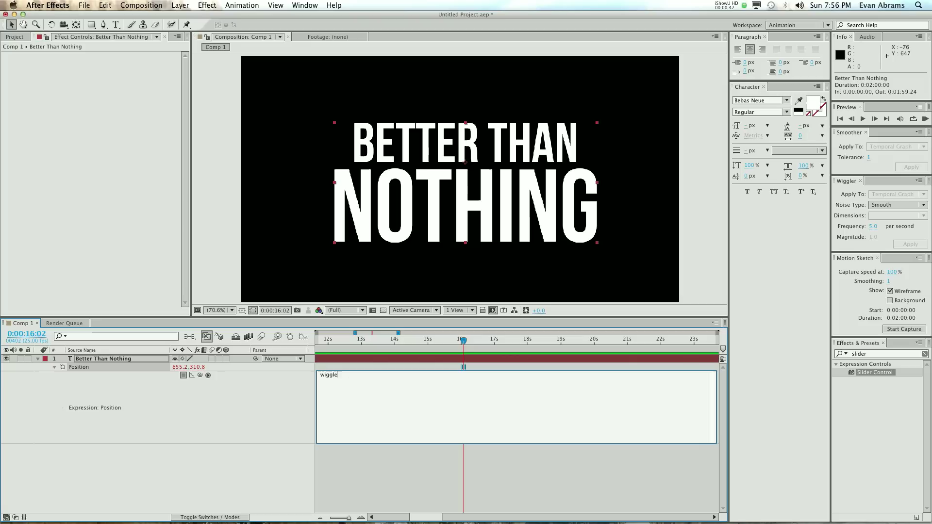
text((24,100)
key(KP_Enter)
key(Page_Down)
key(Page_Down)
key(Page_Down)
key(Page_Down)
key(Page_Down)
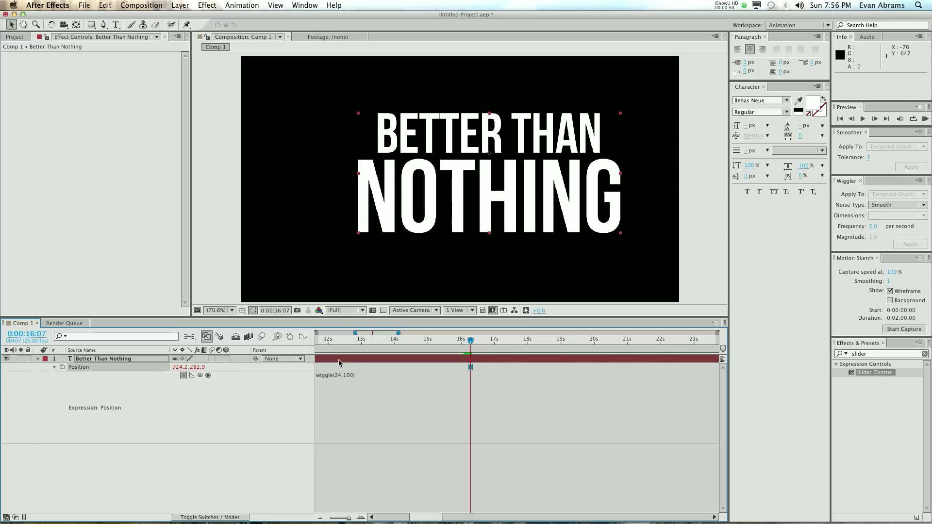
key(space)
key(space)
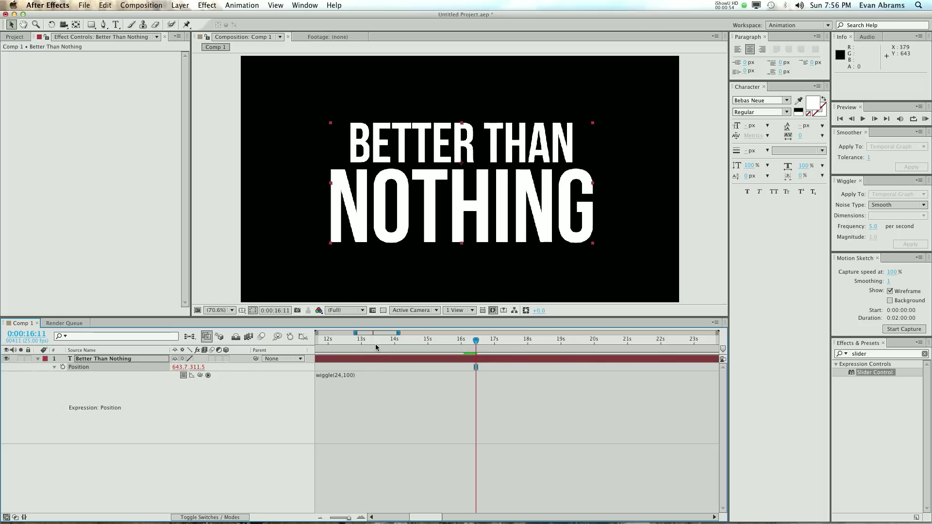
Move the current time to 0:00:14:06.
click(374, 345)
drag(373, 344, 403, 344)
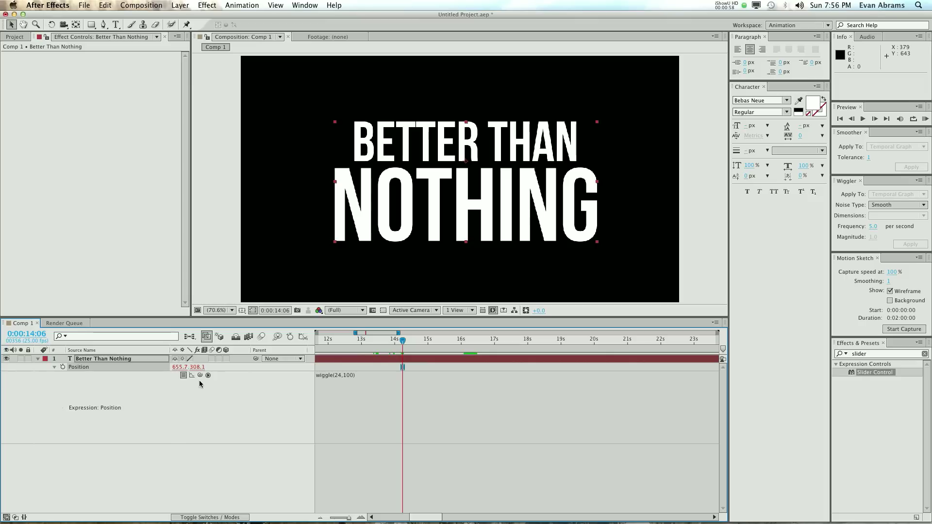
click(345, 433)
Open the wiggle(24,100) Position expression and place the caret after it.
click(351, 398)
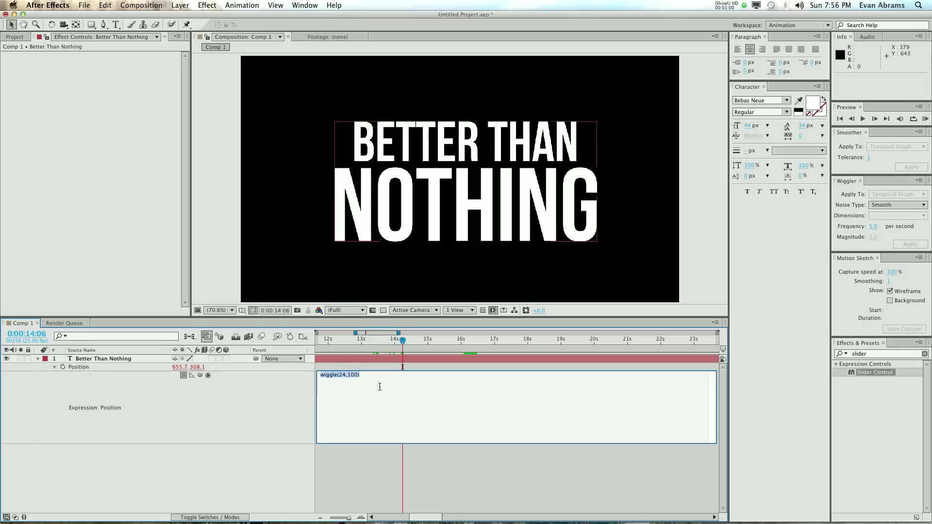
click(326, 380)
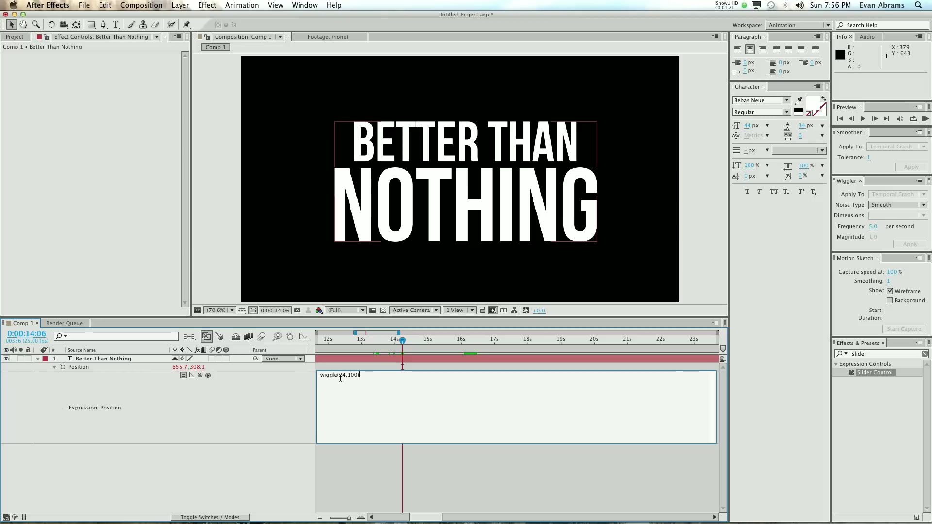
click(359, 377)
key(Return)
key(Return)
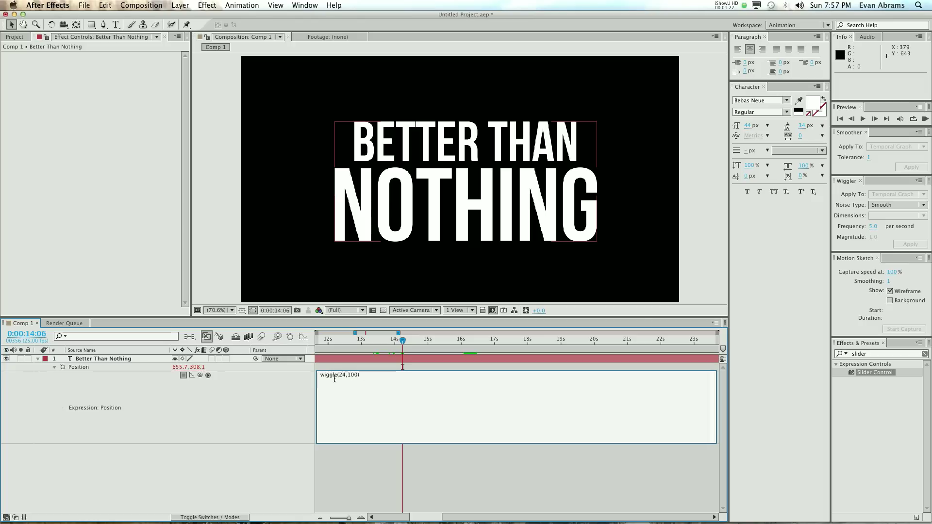
Clear the wiggle expression and type an [x,y] array placeholder.
key(super+a)
click(366, 383)
key(super+a)
key(Left)
key(super+a)
key(BackSpace)
text(x)
text(,y)
text([)
Replace x with wiggle(24,100) and y with value in the array.
key(Delete)
text(wiggle(24,100))
key(Right)
key(shift+Right)
text(value)
key(Left)
key(Left)
key(Left)
Commit the expression and dismiss the array-piece expansion warning.
click(357, 480)
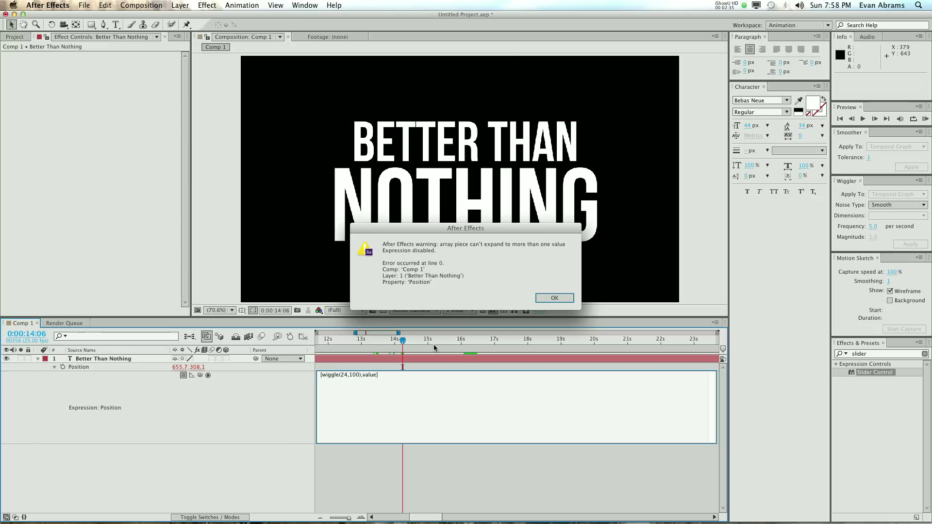
drag(478, 231, 482, 208)
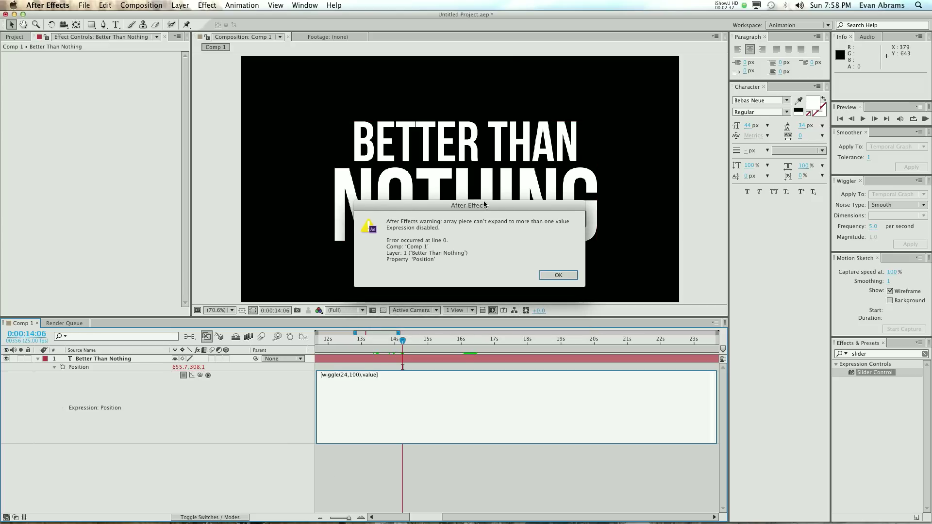
key(Return)
Append [0] to wiggle(24,100) and [1] to value in the Position expression.
click(359, 375)
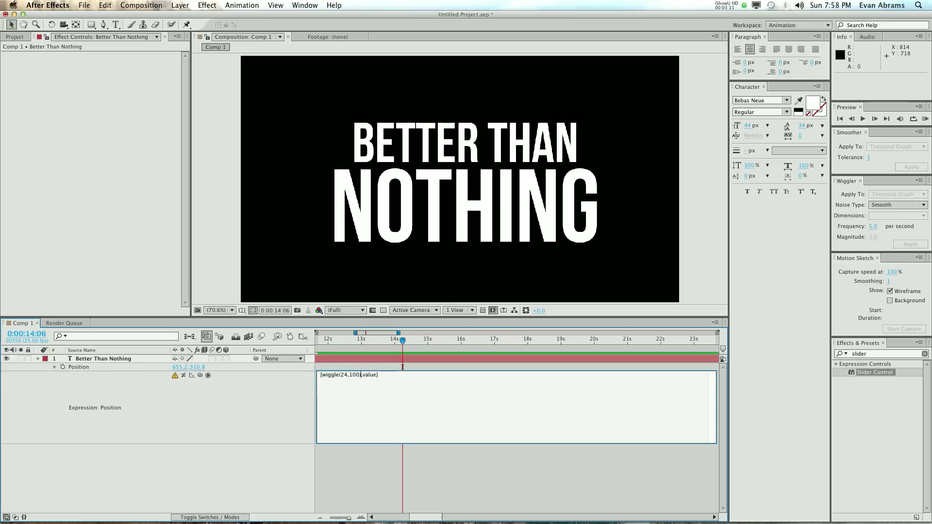
text([])
text(0)
text([])
text(1)
key(KP_Enter)
key(space)
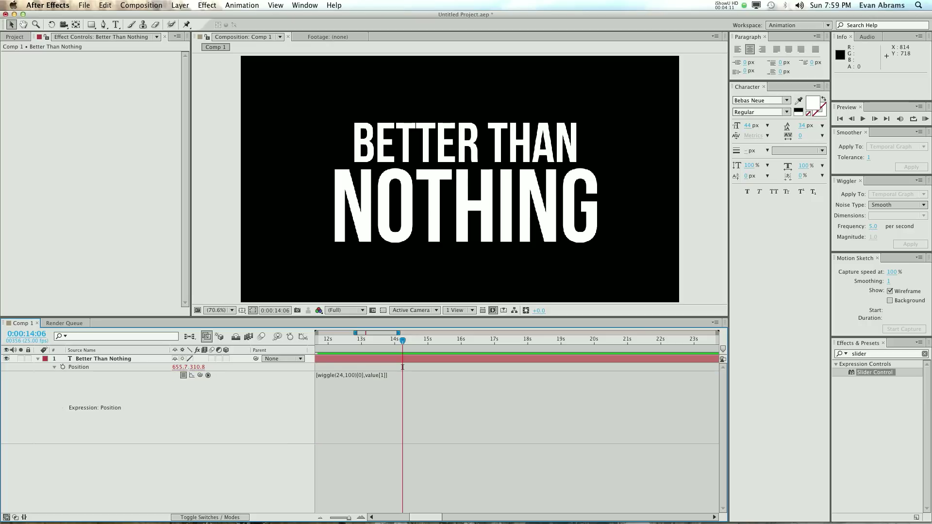
key(space)
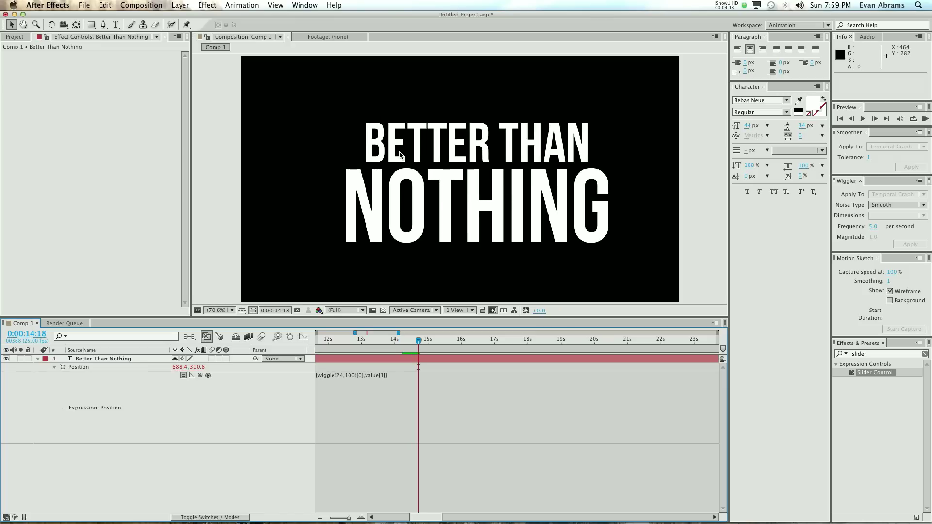
key(space)
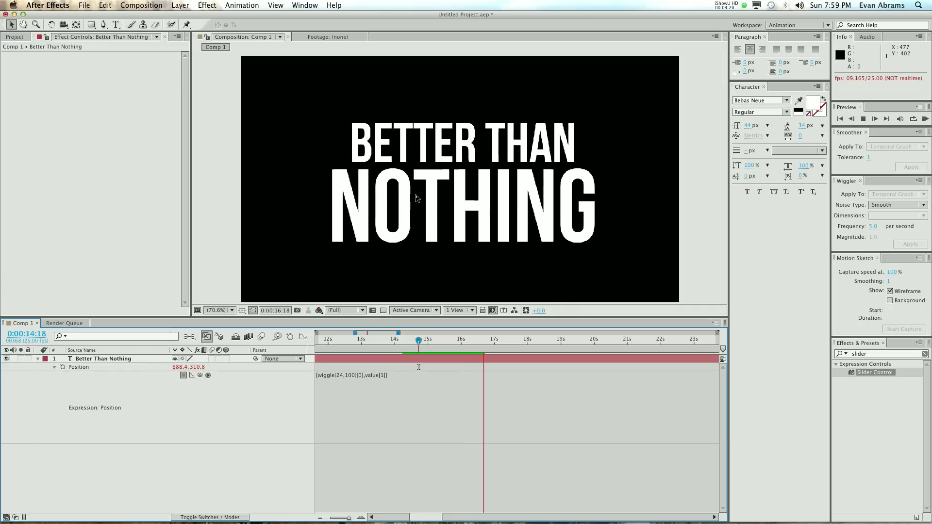
key(space)
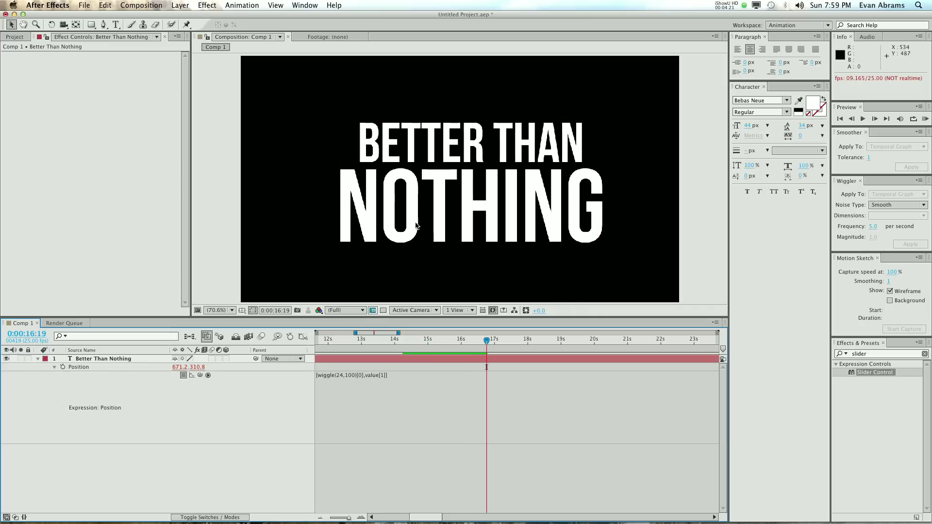
click(435, 339)
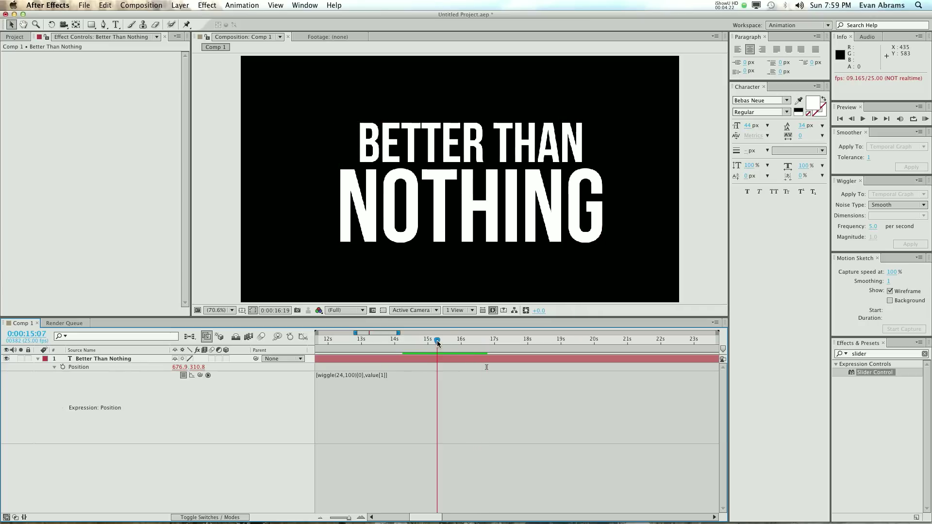
click(353, 375)
click(355, 374)
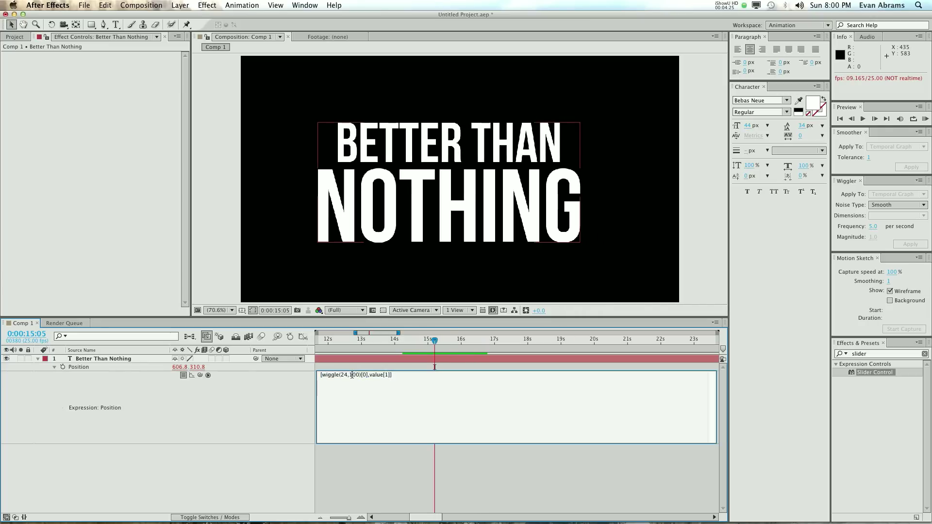
drag(875, 373, 683, 361)
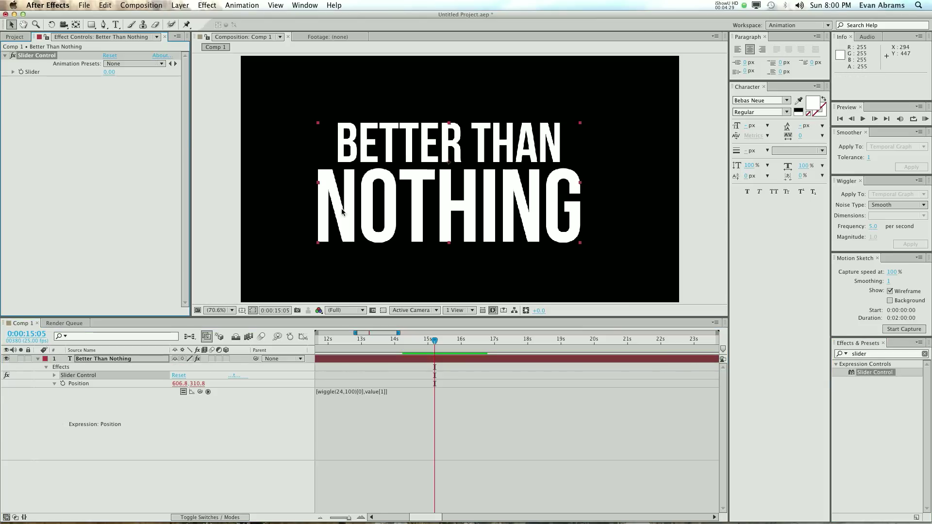
Replace the wiggle amplitude 100 with a pick-whip link to the Slider value.
click(350, 392)
click(351, 392)
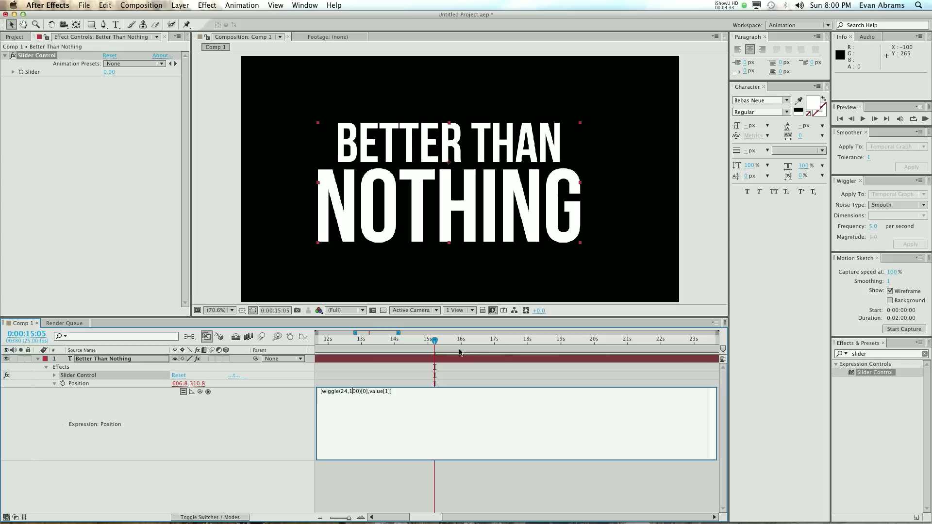
key(BackSpace)
key(Delete)
key(Delete)
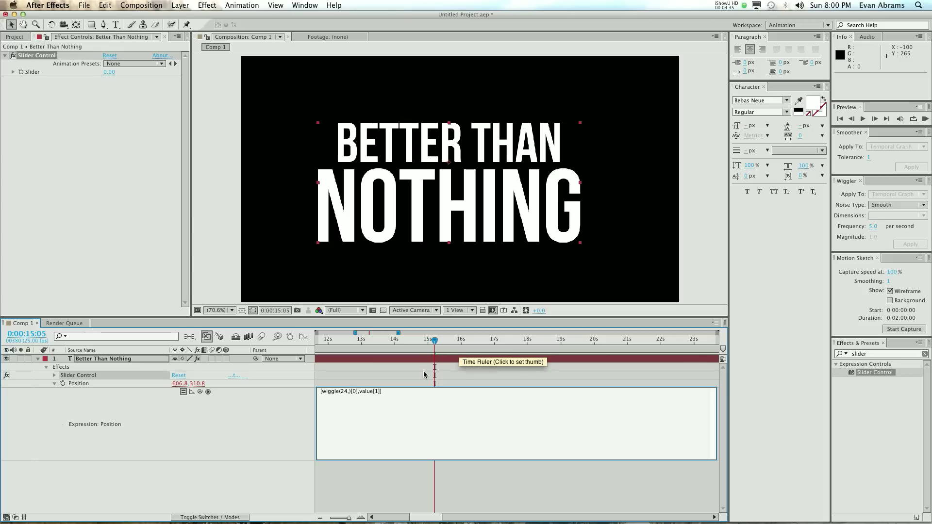
drag(200, 392, 30, 71)
click(367, 373)
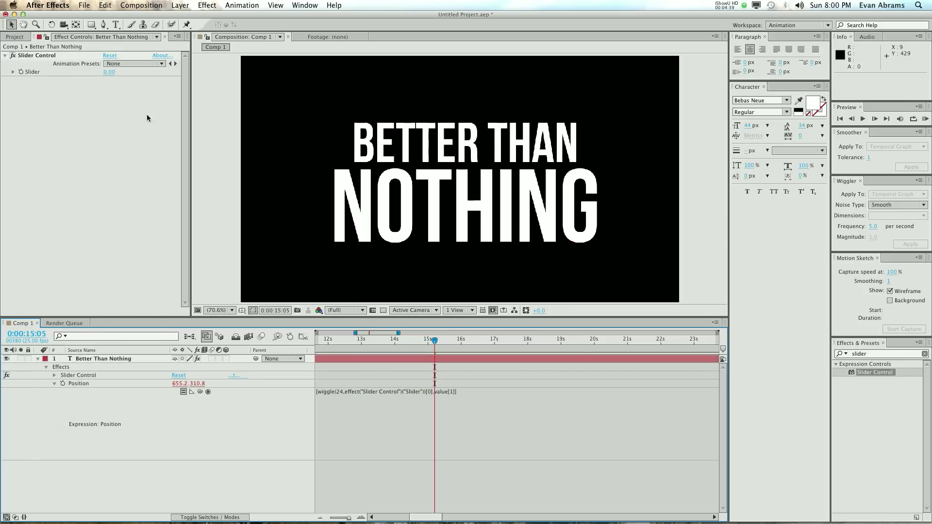
Keyframe the Slider 0, 100, 0 ten frames apart from 0:00:15:05 to 0:00:16:00.
click(21, 71)
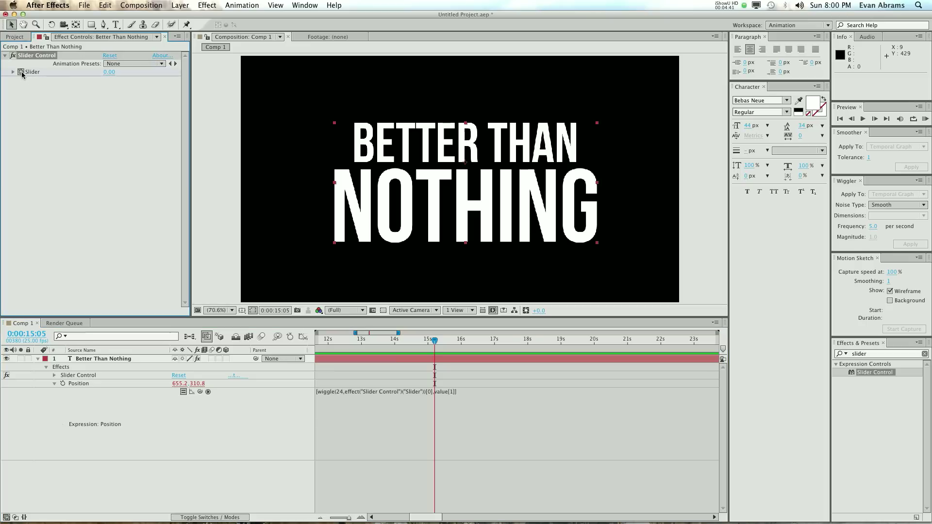
key(shift+Page_Down)
click(109, 72)
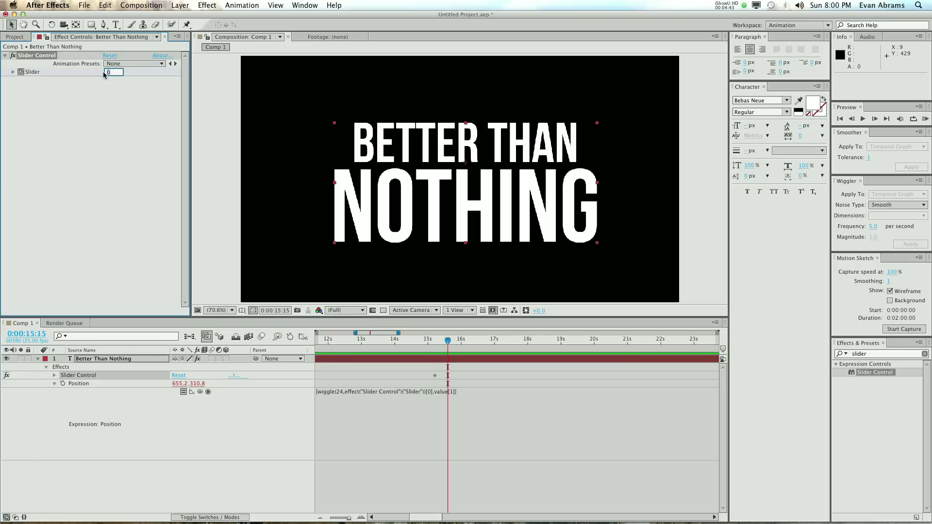
text(100)
key(Return)
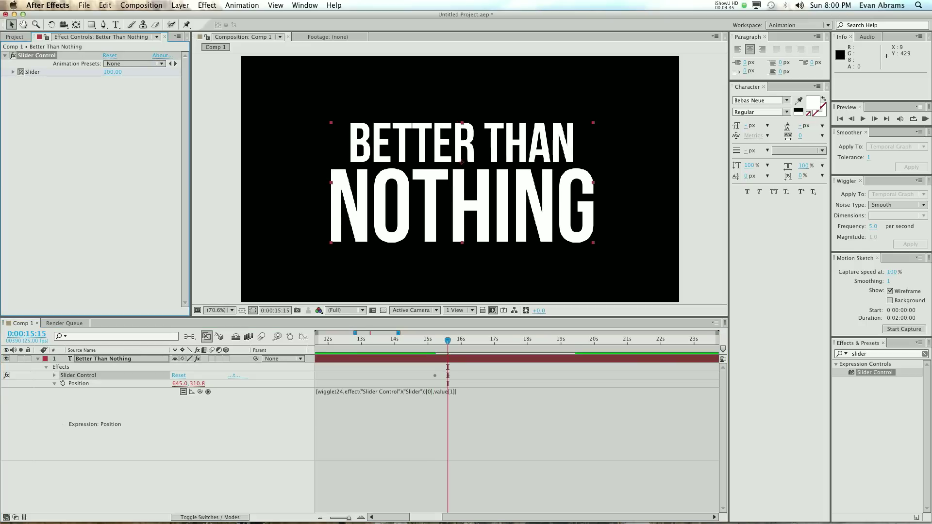
key(shift+Page_Down)
text(1)
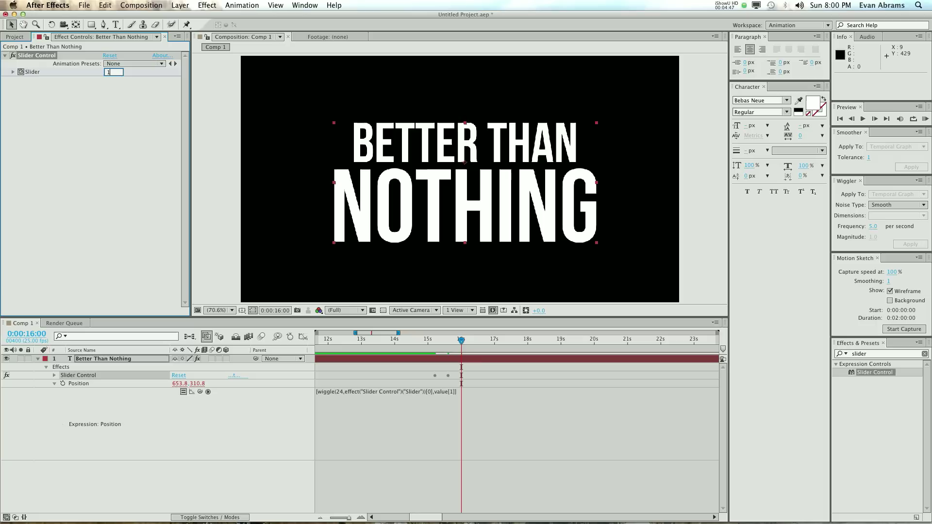
key(Return)
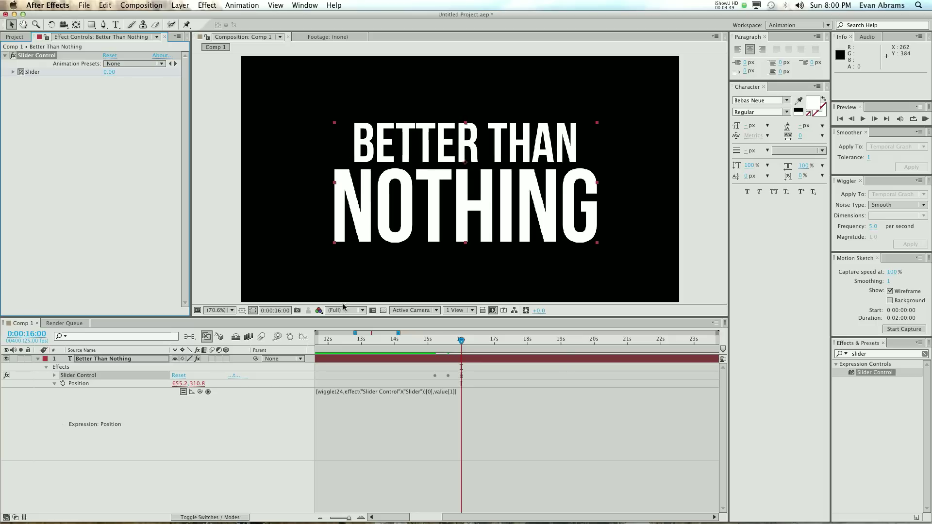
key(KP_0)
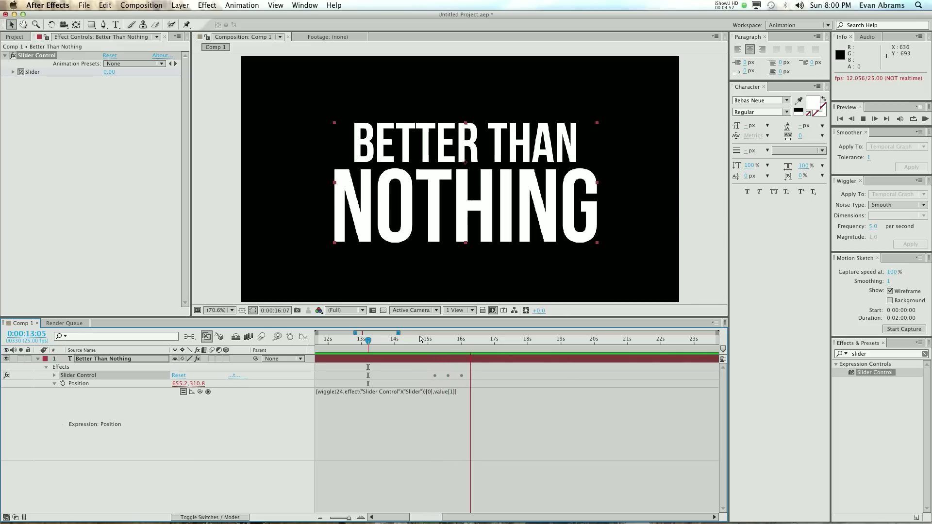
key(space)
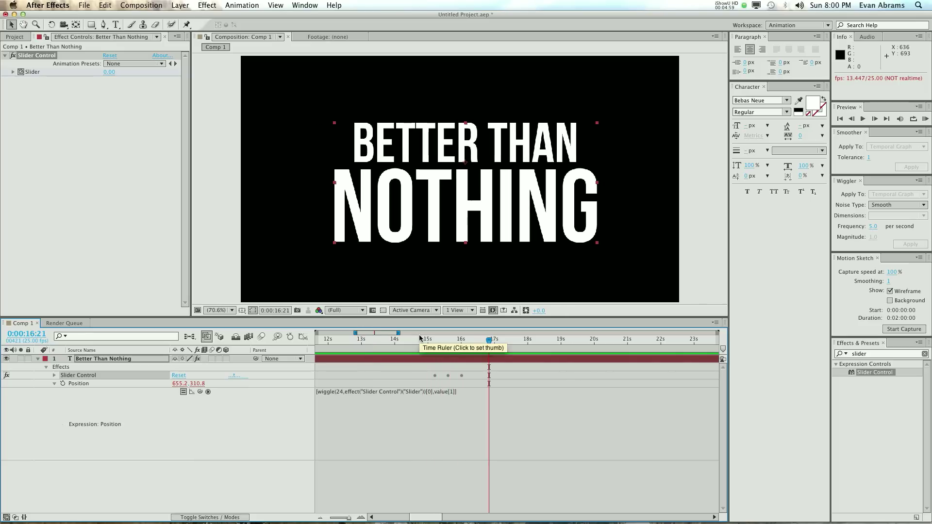